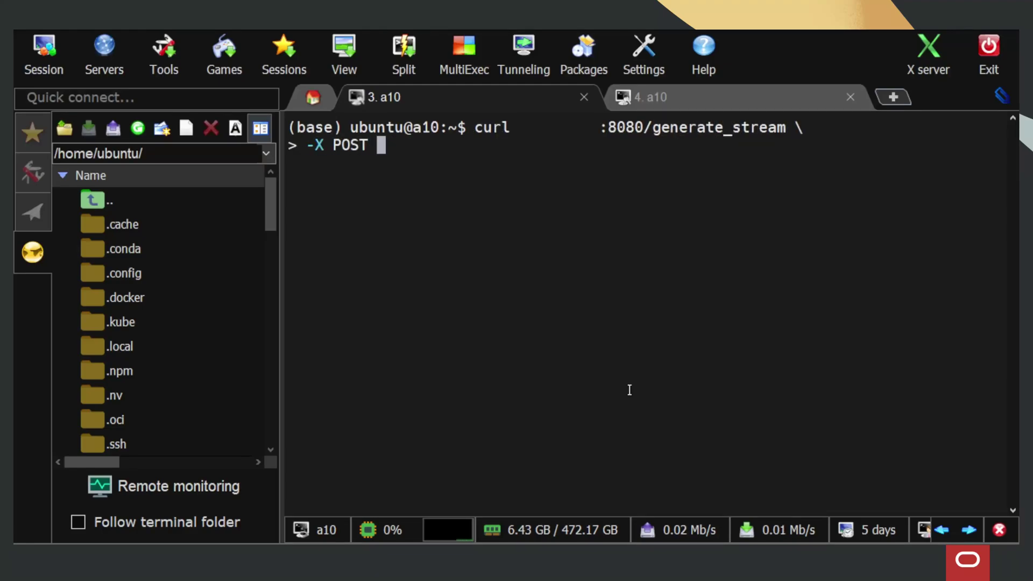
type("{\"inputs\": \"What is Oracle Cloud Infra")
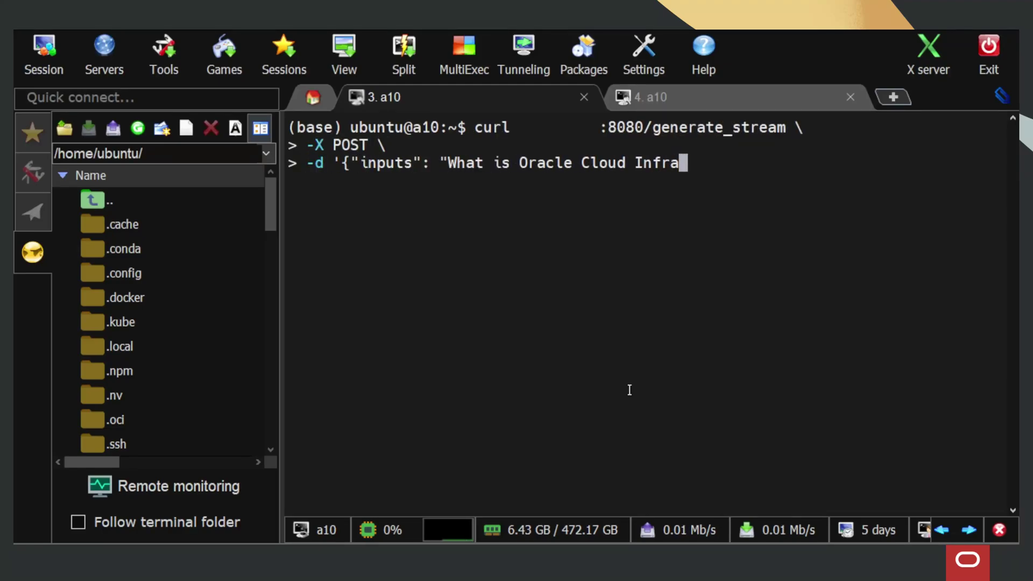
type("structure?\", \"parameters\": {\"max_new_tokens\": 50}}' \\")
Finish the curl POST to :8080/generate_stream with its JSON body and Content-Type header, and run it.
key("Return")
type("-H 'Content-Type: application_json'")
key("Return")
Review the model's streamed answer, then begin a Quick create cluster.
left_click_drag(575, 408, 524, 466)
left_click(757, 476)
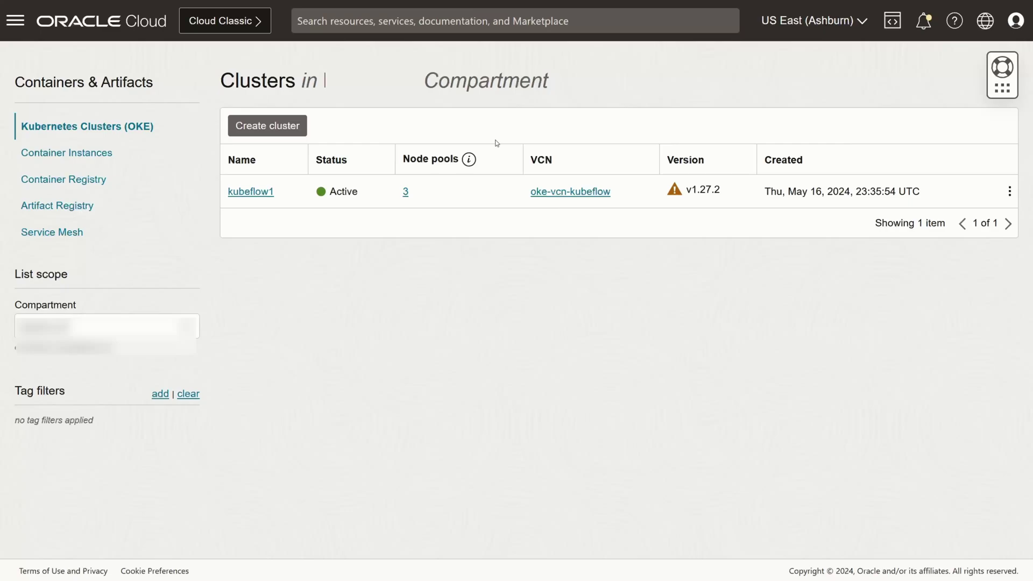
left_click(288, 130)
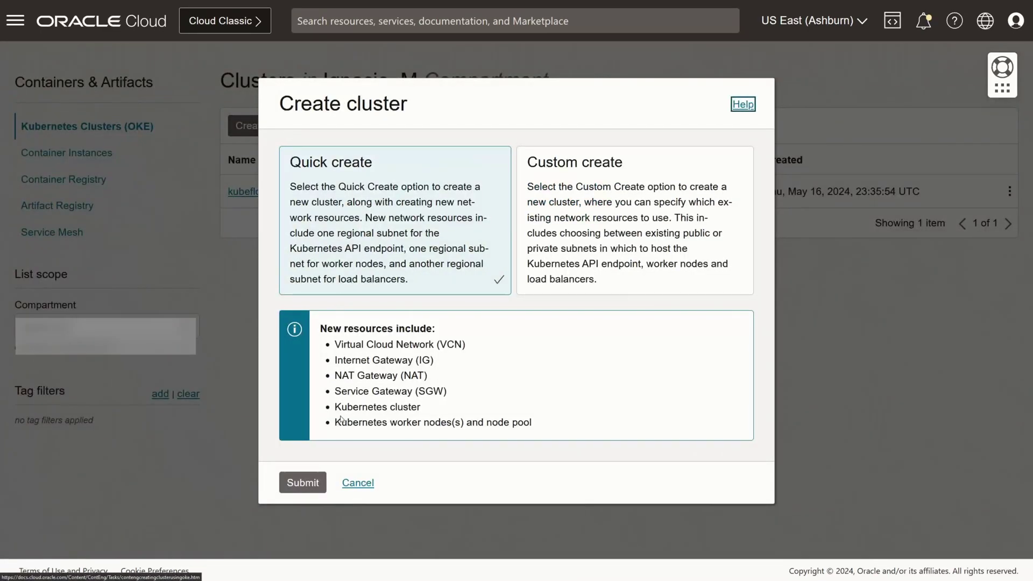
left_click(303, 483)
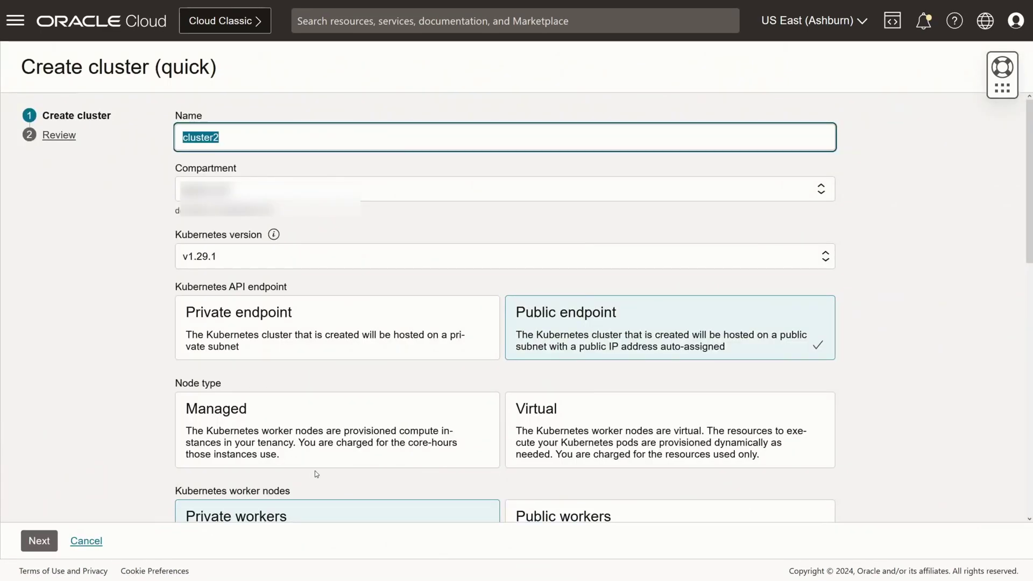
scroll(358, 384, "down", 3)
scroll(404, 339, "down", 5)
Create cluster2 with VM.GPU.A10.1 node shape and run the hf:latest Docker build.
left_click(314, 280)
scroll(314, 380, "up", 3)
scroll(313, 380, "up", 2)
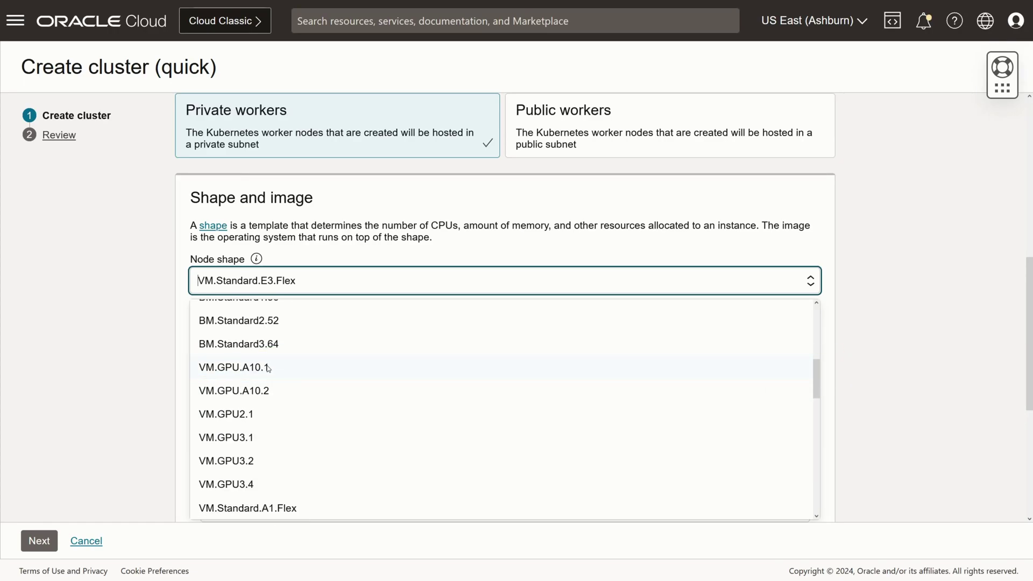
left_click(268, 368)
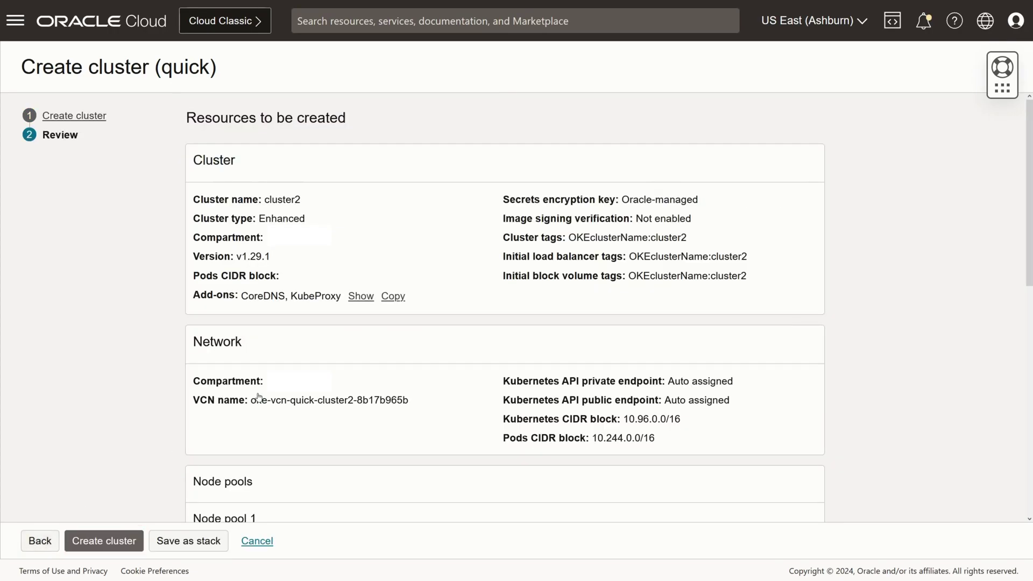
left_click(94, 542)
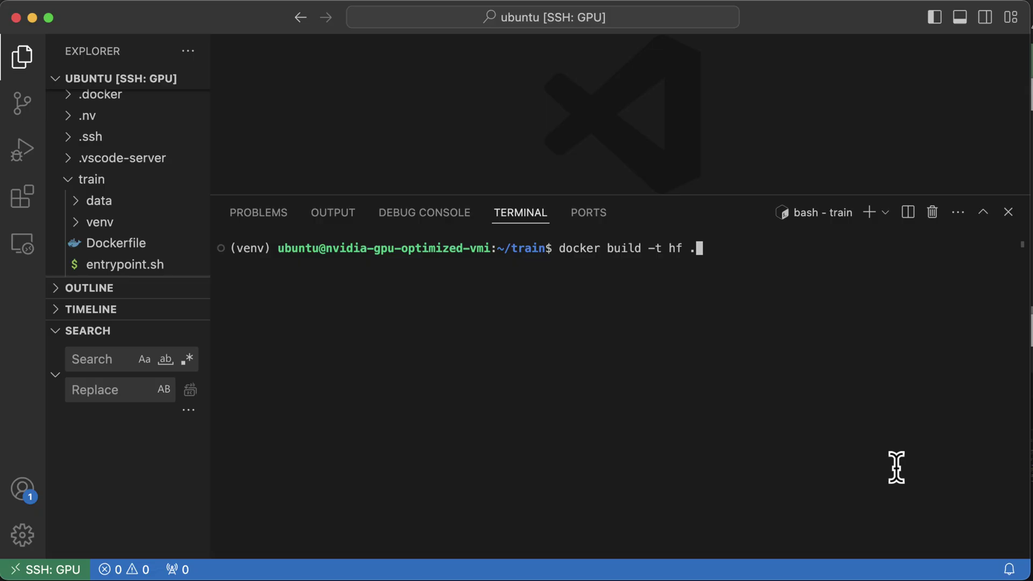
key("Return")
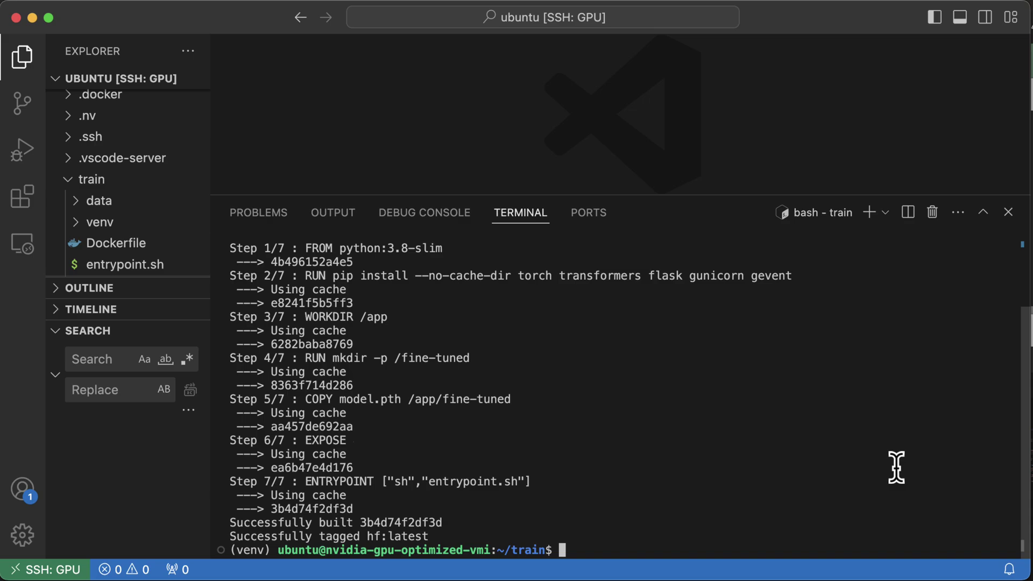
Tag the hf:latest image for the OCI registry and push it.
key("Return")
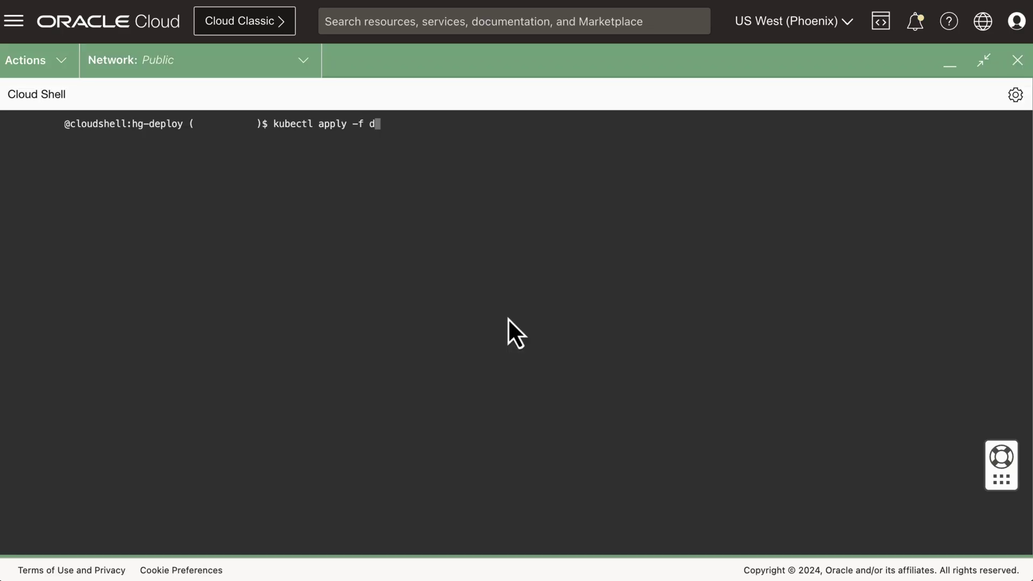
type("ectl apply -f de")
Apply deployment.yml and then service.yml with kubectl, clearing the screen in between.
key("Tab")
key("Return")
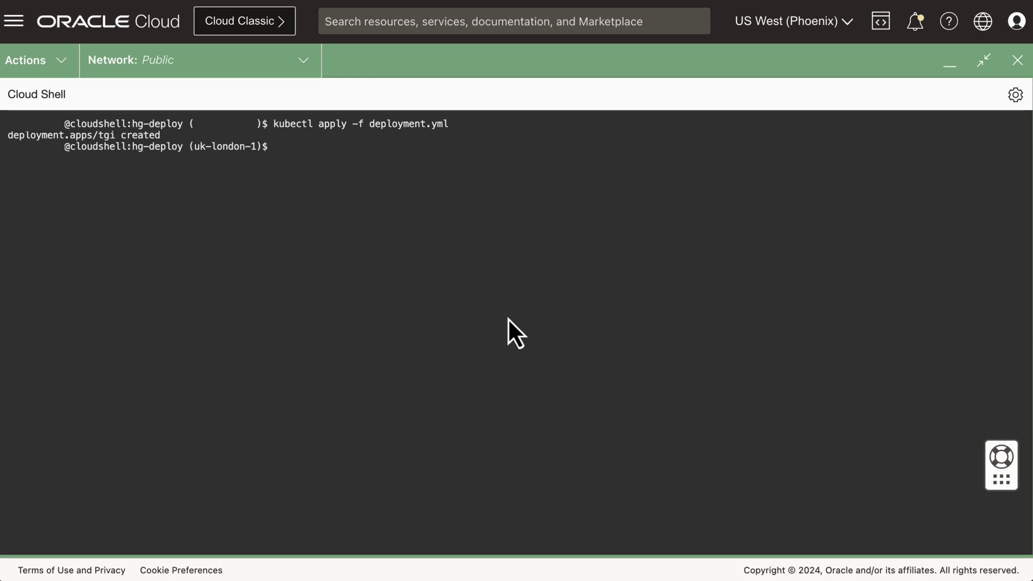
type("clear")
key("Return")
type("kubectl appl")
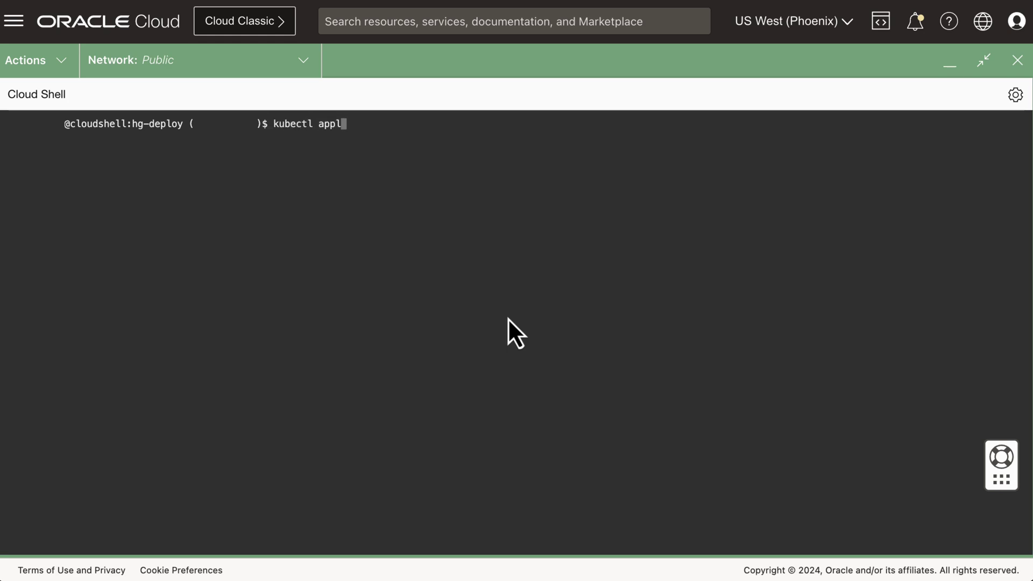
type("y -f service.yml")
key("Return")
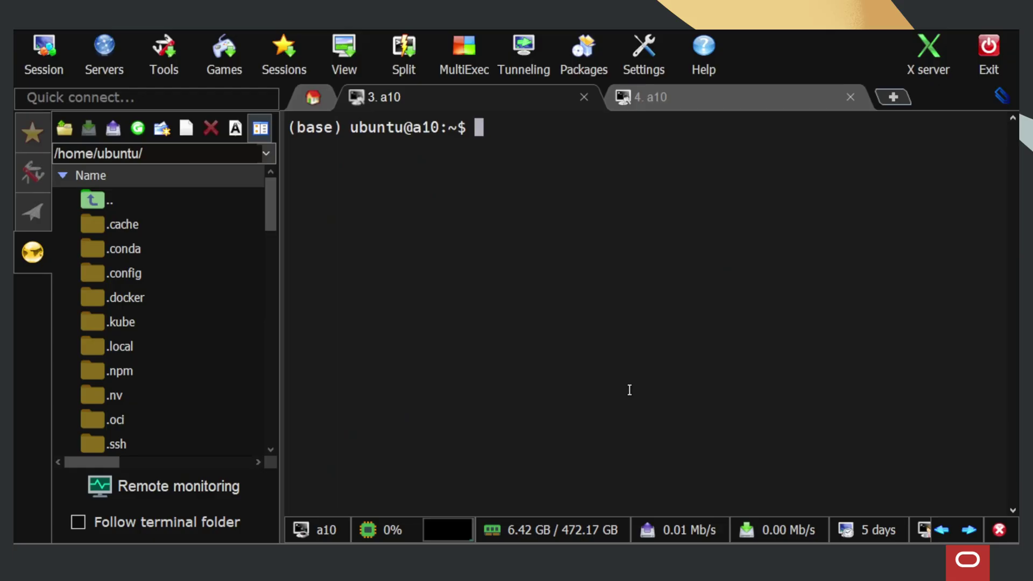
type("curl          :8080/generate_stream \\")
Write the multi-line curl to :8080/generate_stream: -X POST, the OCI question with max_new_tokens 50, then the header.
key("Return")
type("-X POST \\")
key("Return")
type("-d '{")
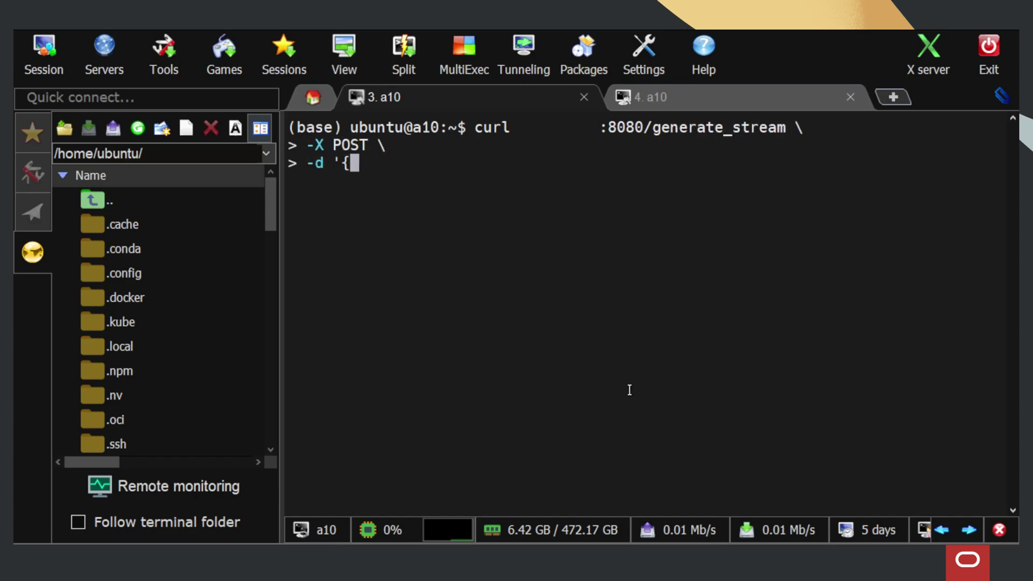
type("\"inputs\": \"What is Oracle Cloud In")
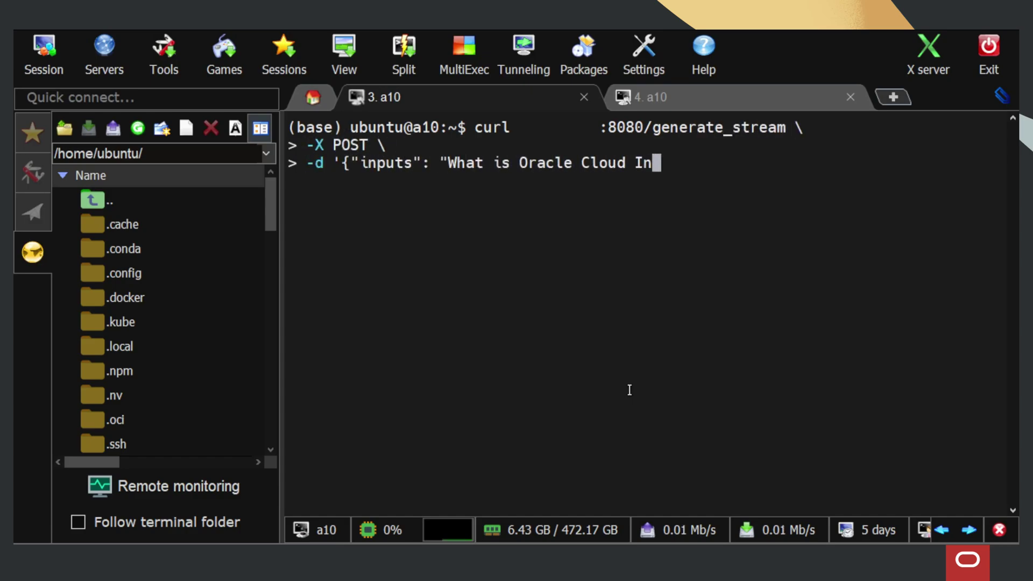
type("frastructure?\", \"parameters\": ")
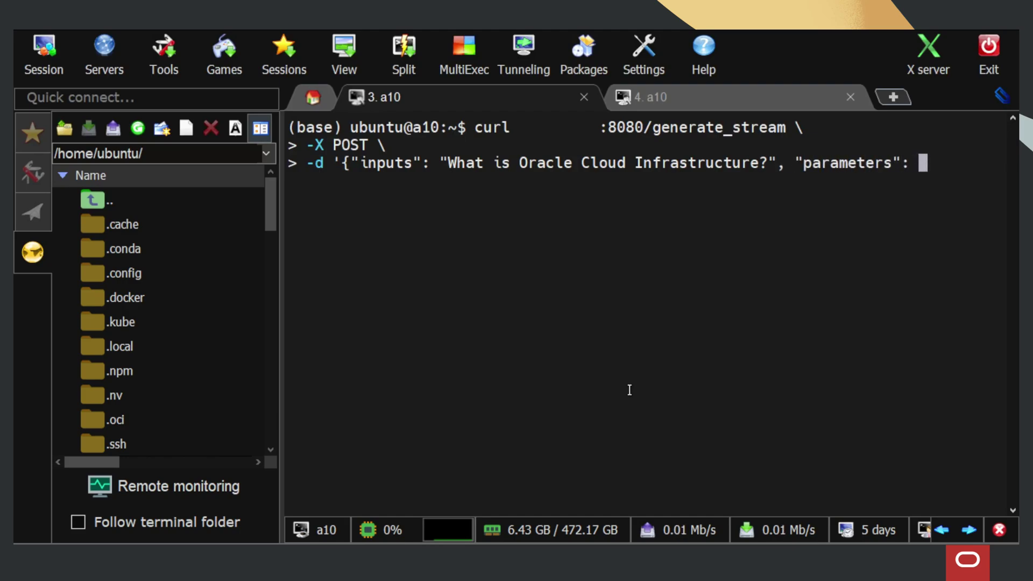
type("{\"max_new_tokens\": 50}}' \\")
key("Return")
type("-H 'Conftent-Type")
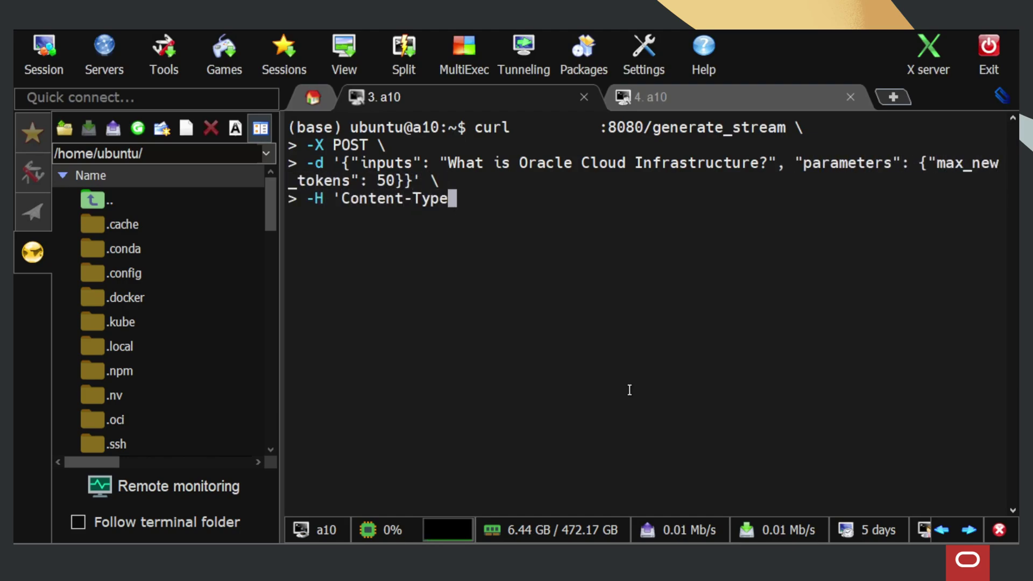
type(": application/json'")
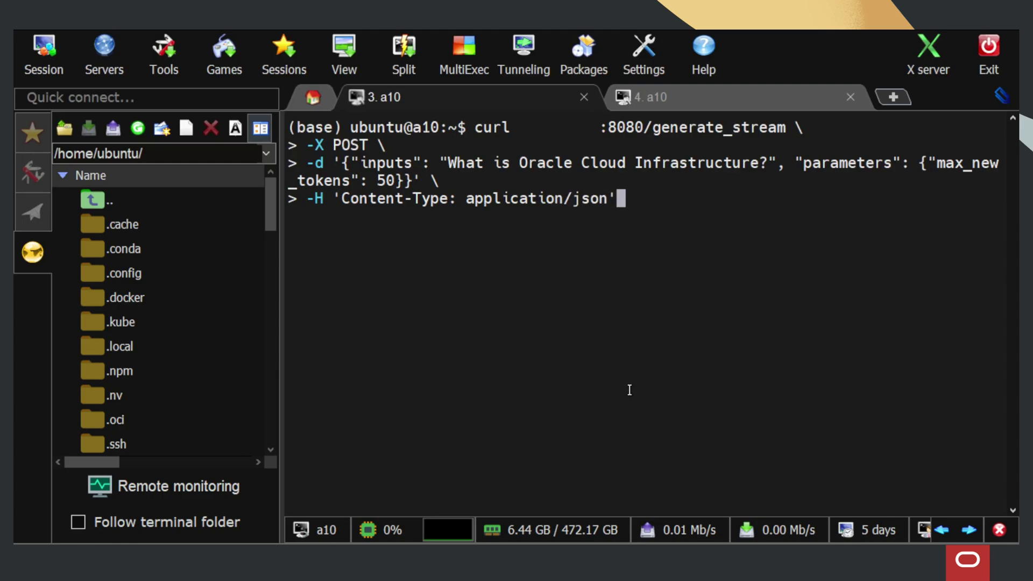